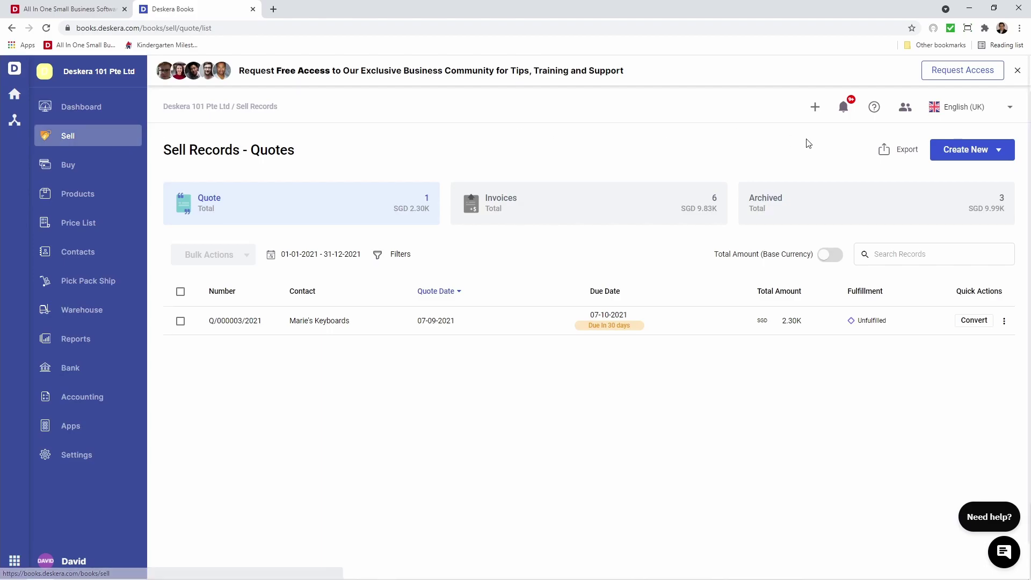
# - Create a new quote for Marie's Keyboards and auto-fill its products from the previous quote
pyautogui.click(951, 155)
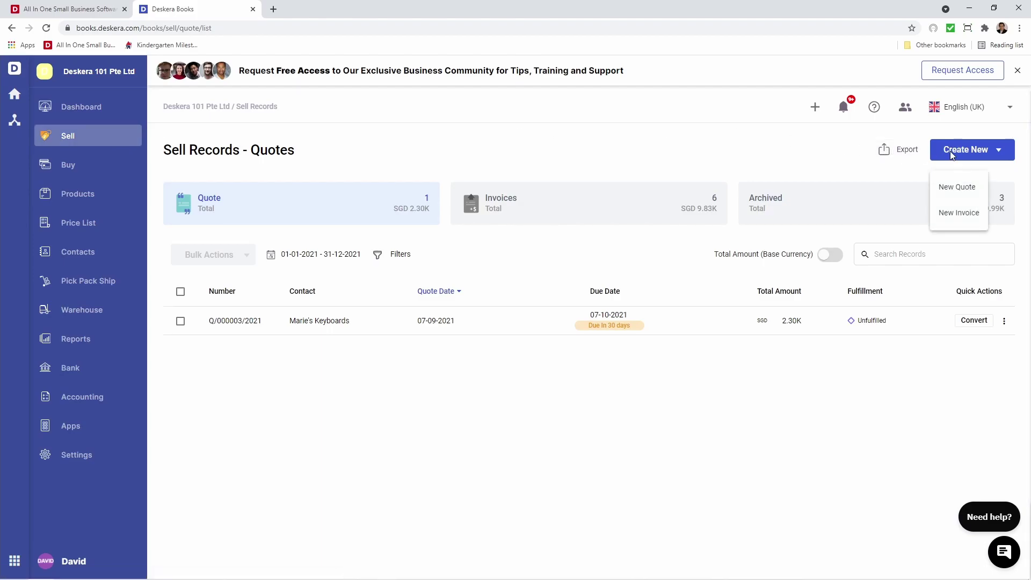
pyautogui.click(958, 191)
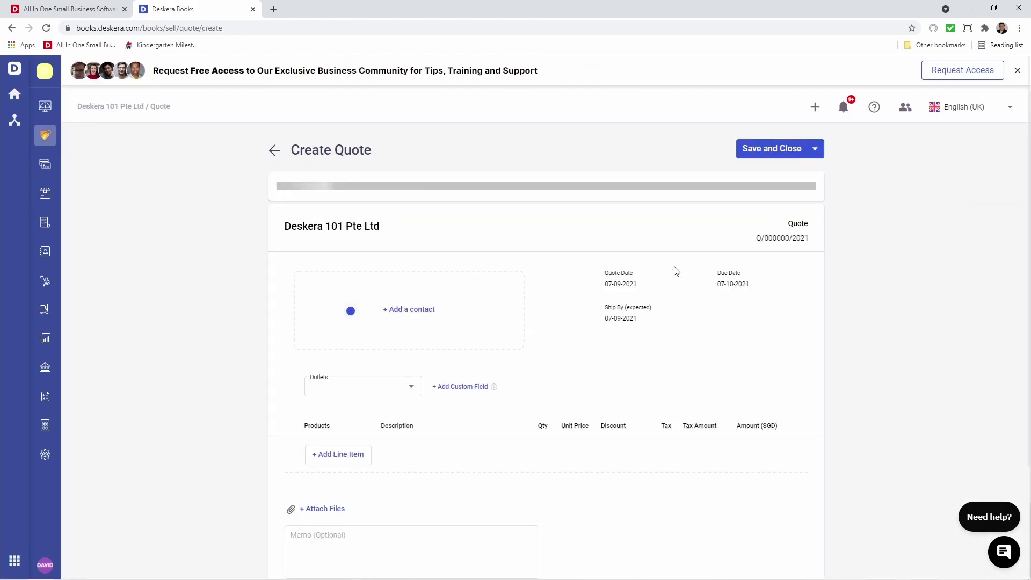
pyautogui.click(496, 315)
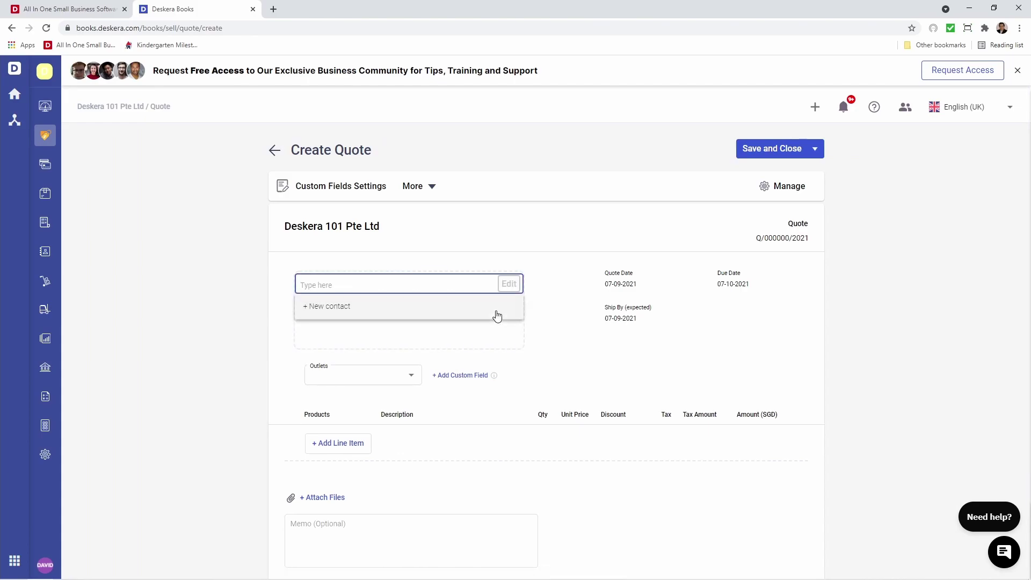
pyautogui.click(461, 381)
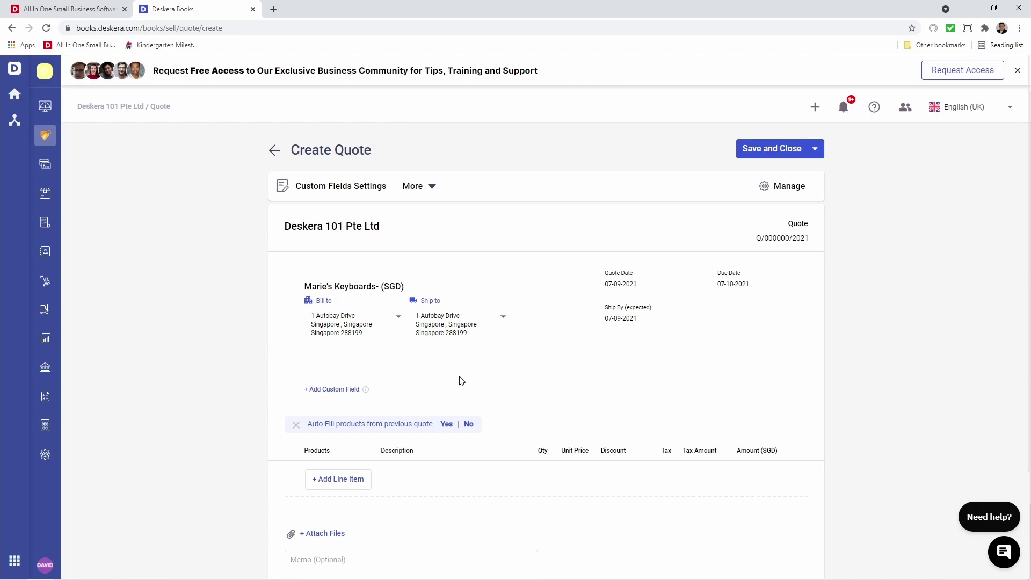
pyautogui.click(446, 425)
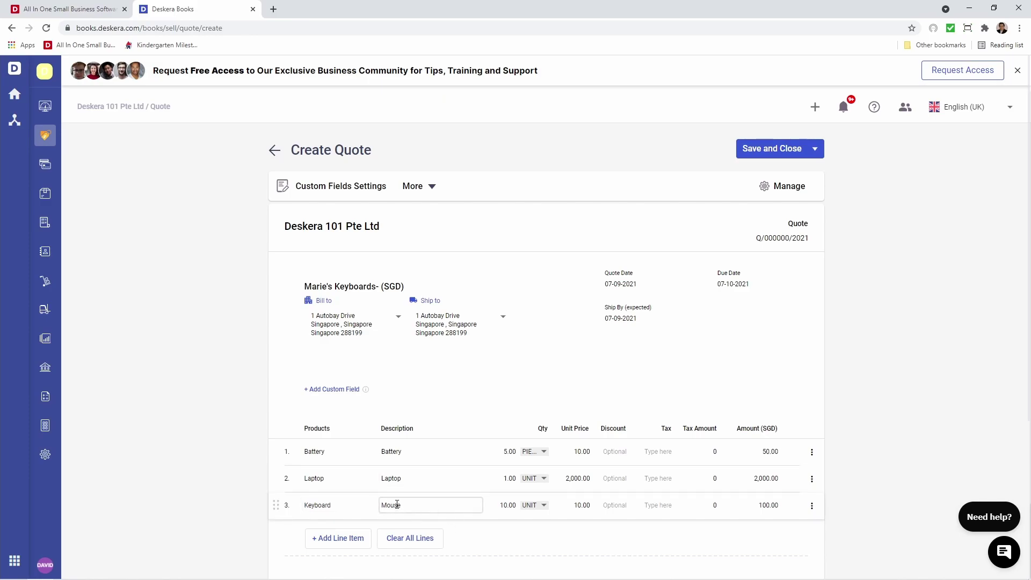
# - Turn on stock reservation for the quote and reserve 5 Battery pieces from batch b-004 in Jurong Warehouse
pyautogui.click(427, 187)
pyautogui.click(441, 244)
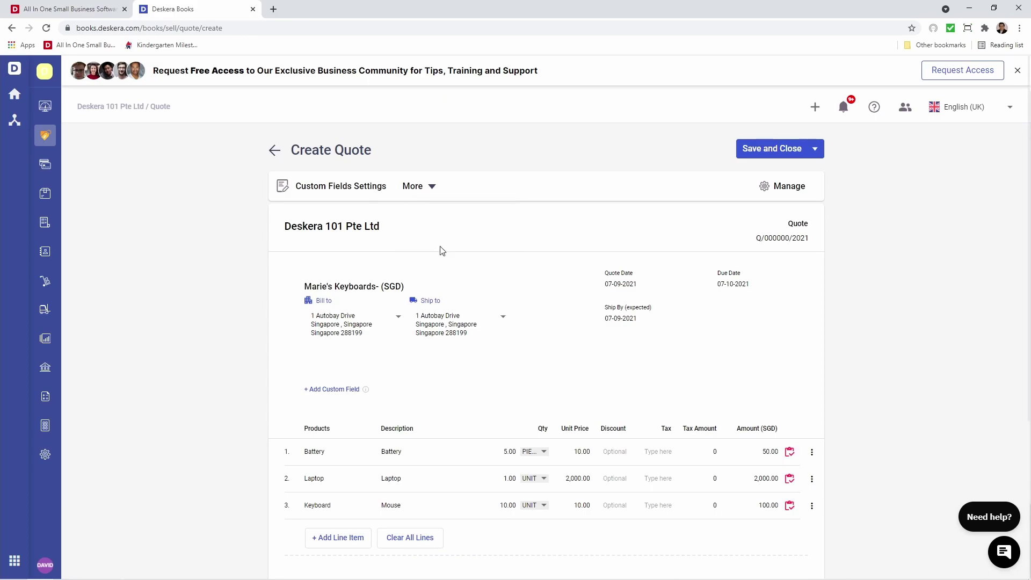
pyautogui.click(790, 454)
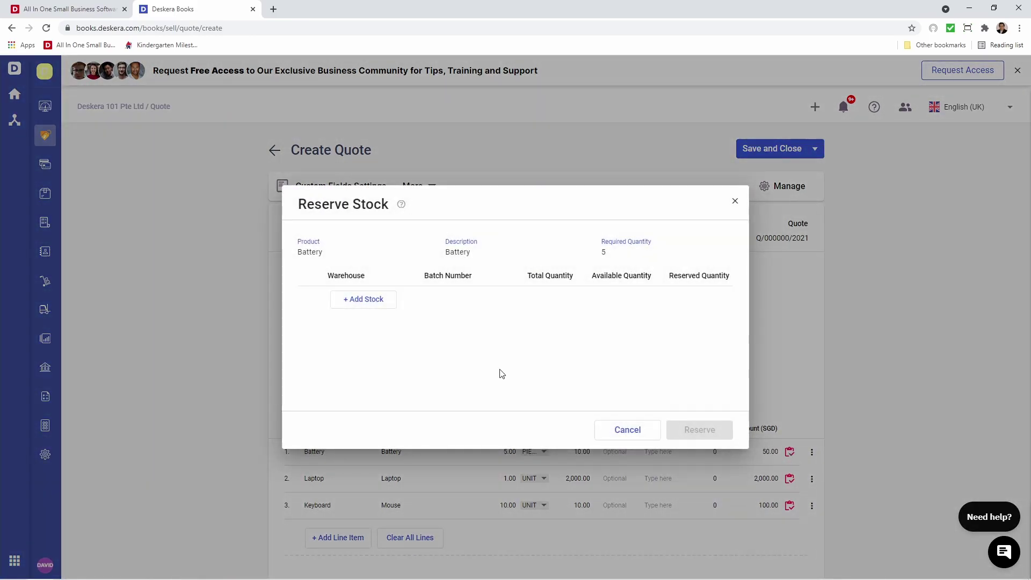
pyautogui.click(360, 303)
pyautogui.click(364, 310)
pyautogui.click(367, 330)
pyautogui.click(467, 304)
pyautogui.click(469, 331)
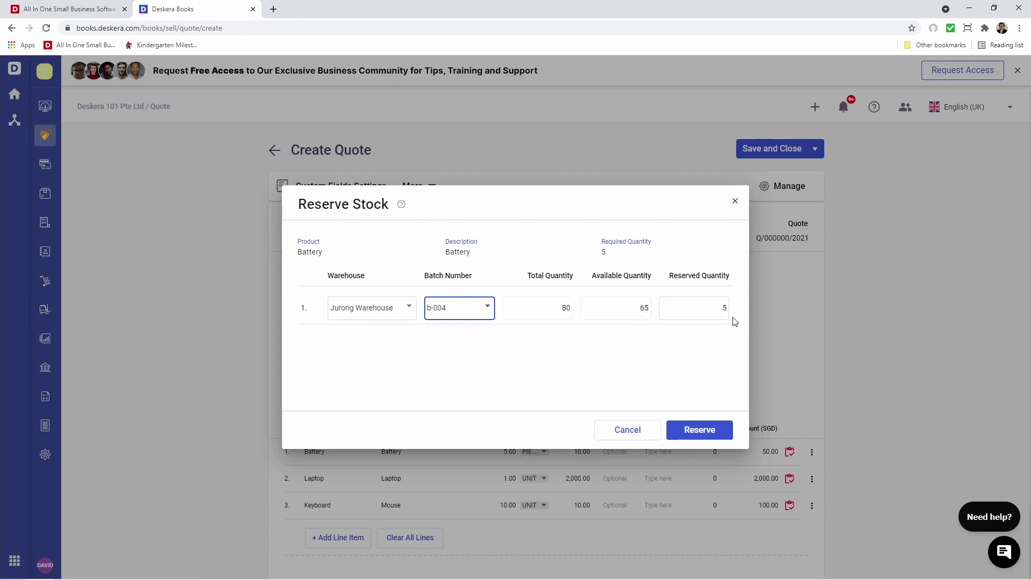
pyautogui.click(700, 431)
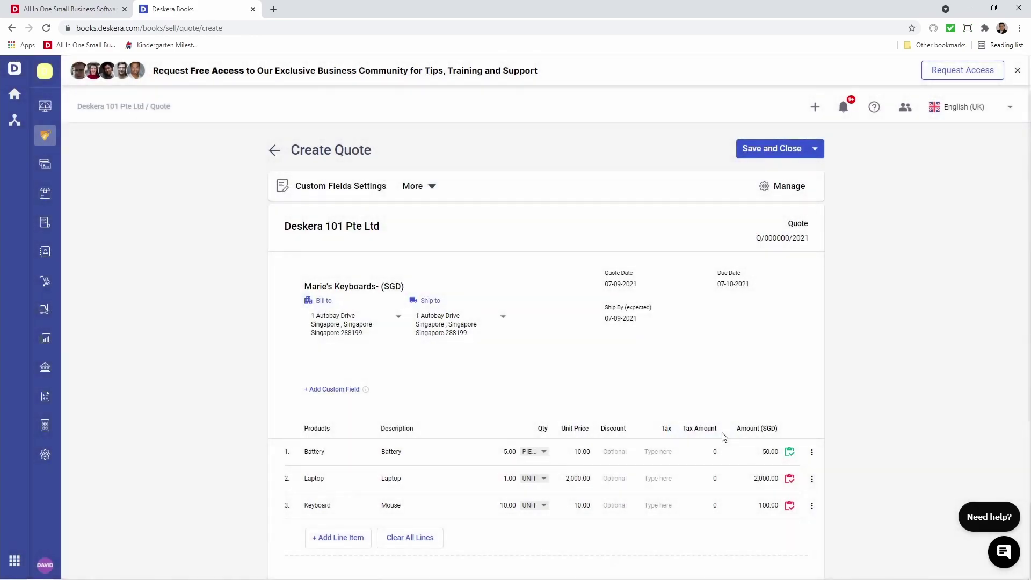
# - Reserve 1 Laptop unit with serial number serial8 from Jurong Warehouse
pyautogui.click(790, 480)
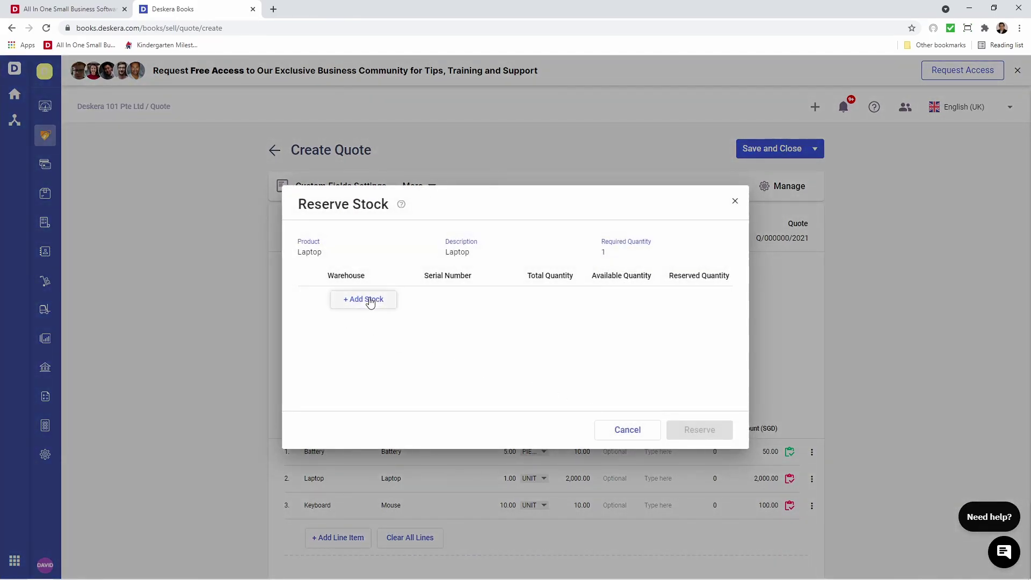
pyautogui.click(370, 301)
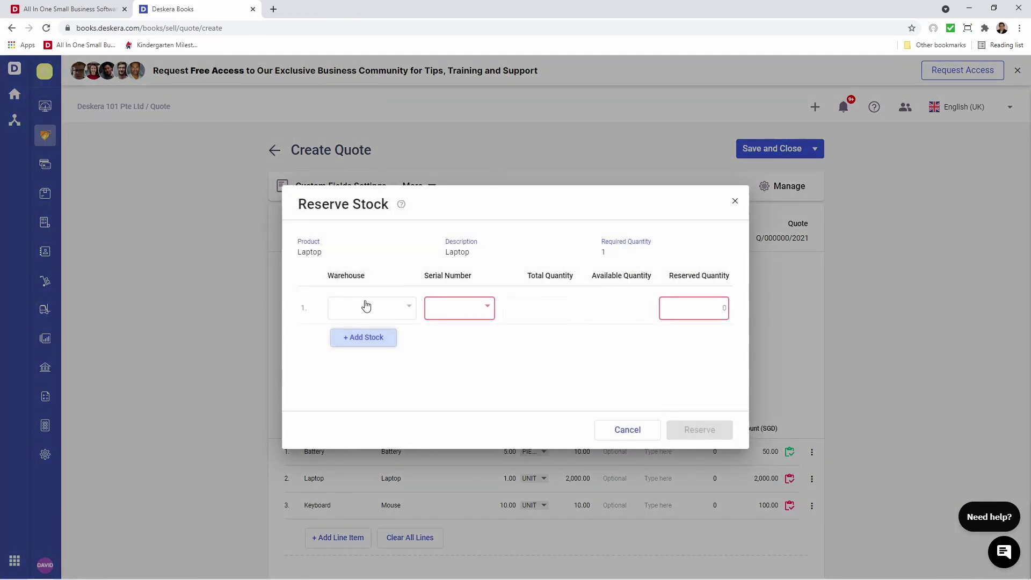
pyautogui.click(460, 309)
pyautogui.scroll(-3, 462, 352)
pyautogui.click(461, 421)
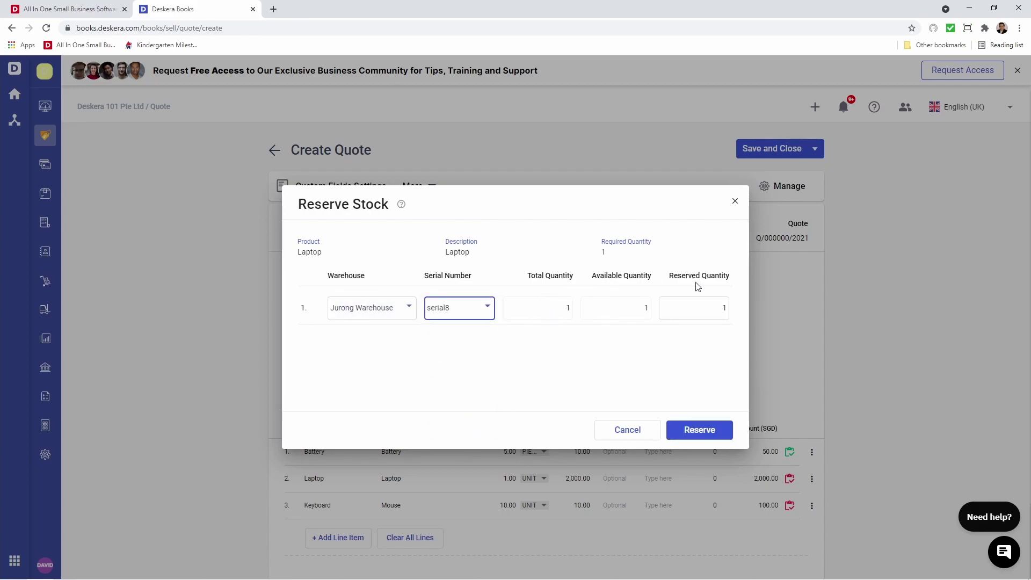
pyautogui.click(696, 434)
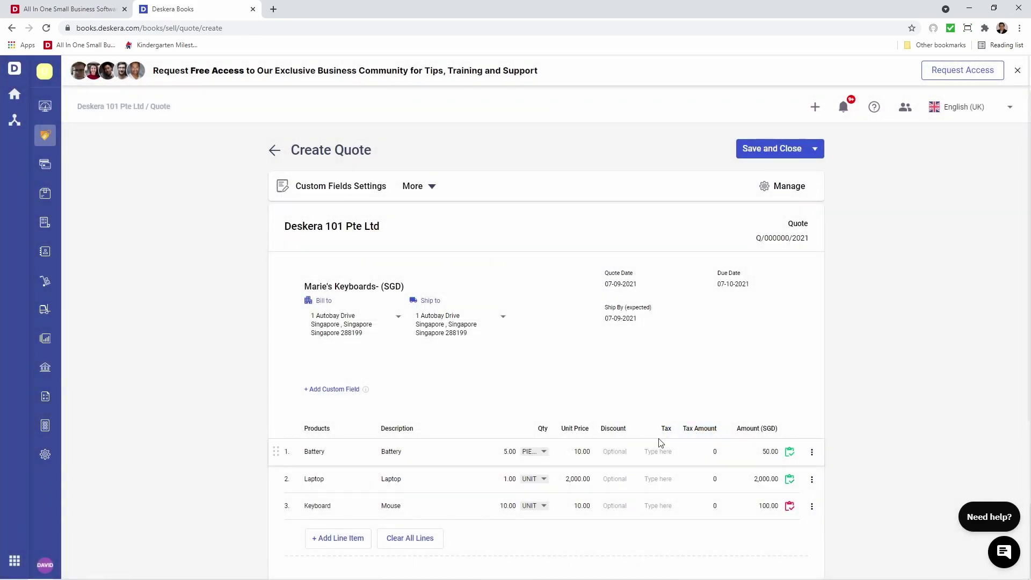
# - Reserve 10 Keyboard units from Jurong Warehouse, and save and close the quote
pyautogui.click(790, 506)
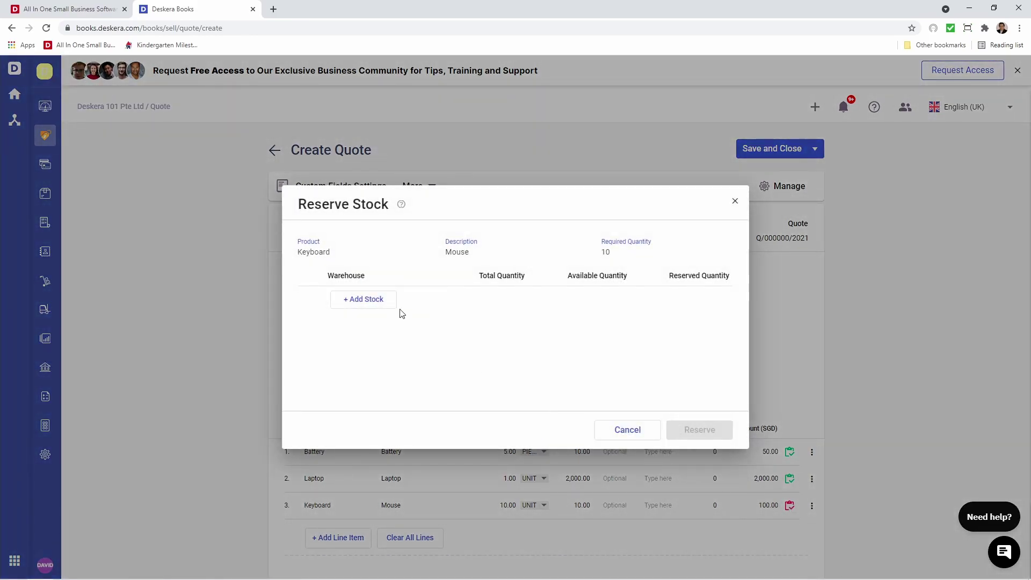
pyautogui.click(392, 299)
pyautogui.click(391, 307)
pyautogui.click(391, 307)
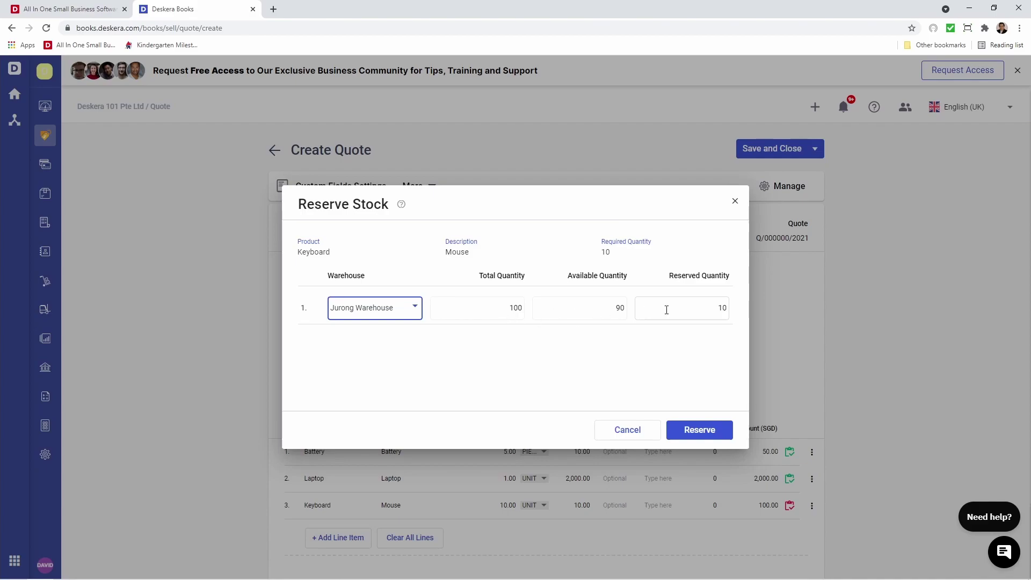
pyautogui.click(709, 430)
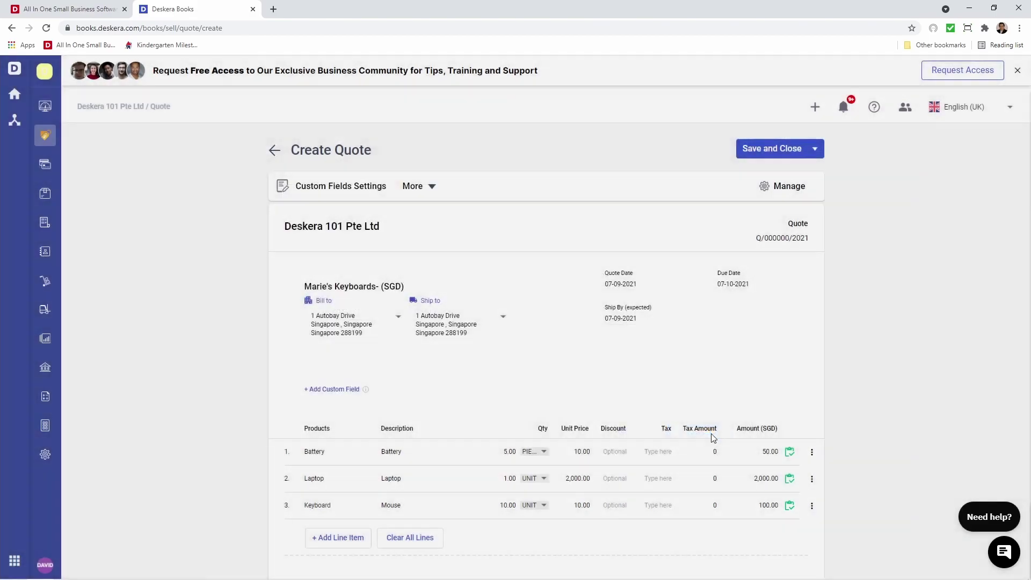
pyautogui.click(777, 149)
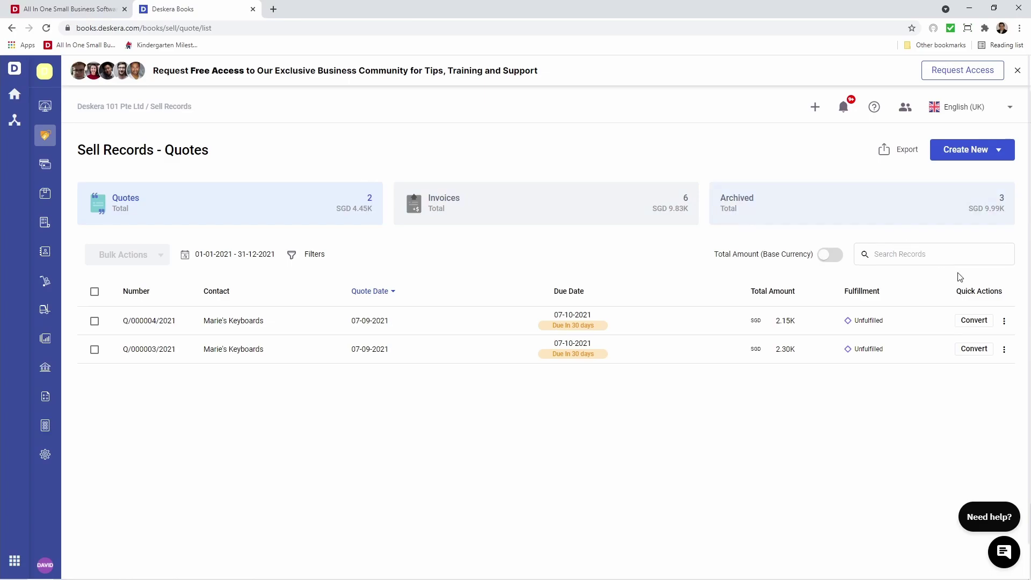
# - Start direct fulfillment of the newly saved quote and assign 5 Battery pieces from batch b-004
pyautogui.click(1004, 321)
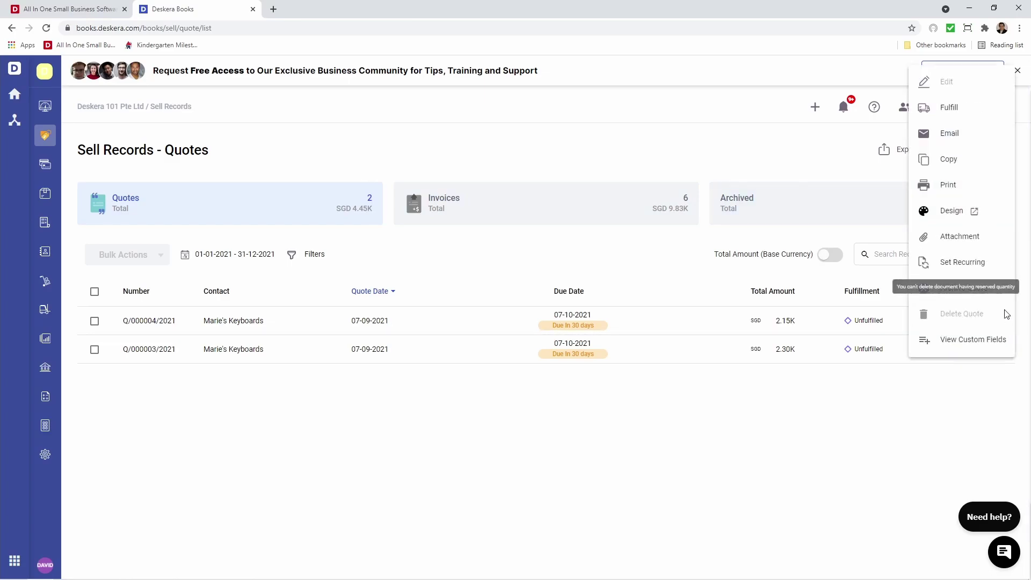
pyautogui.click(973, 122)
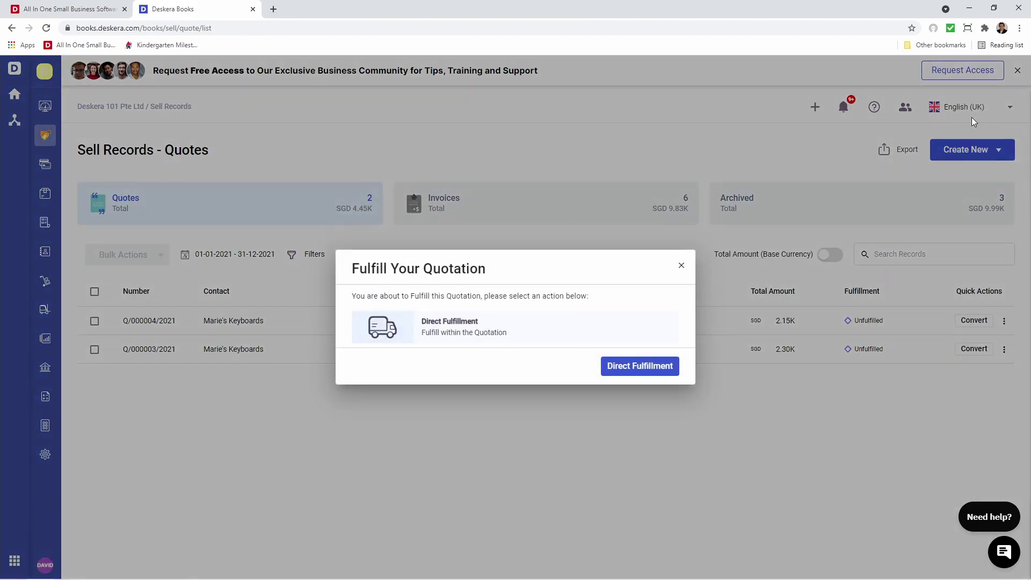
pyautogui.click(652, 373)
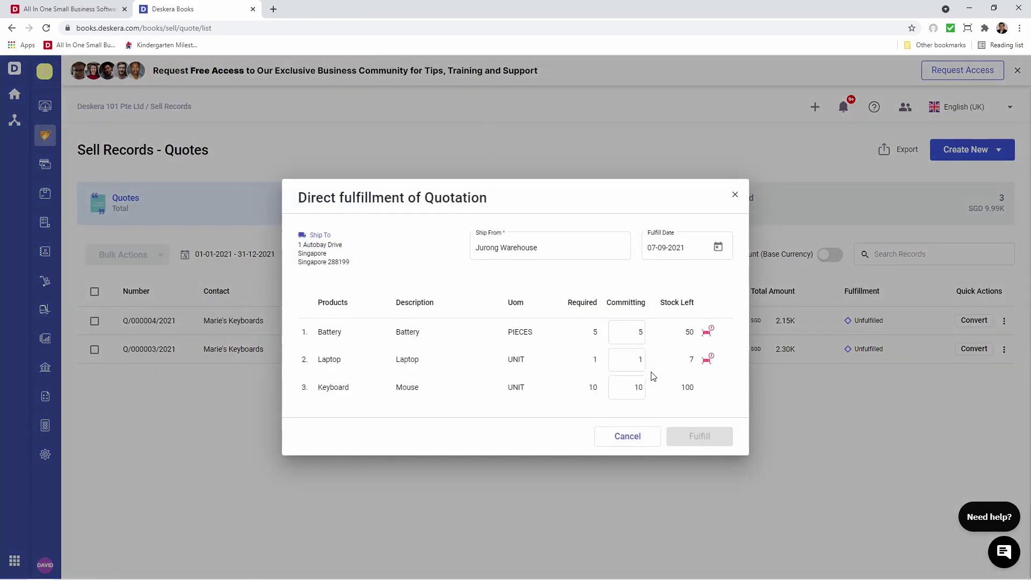
pyautogui.click(705, 333)
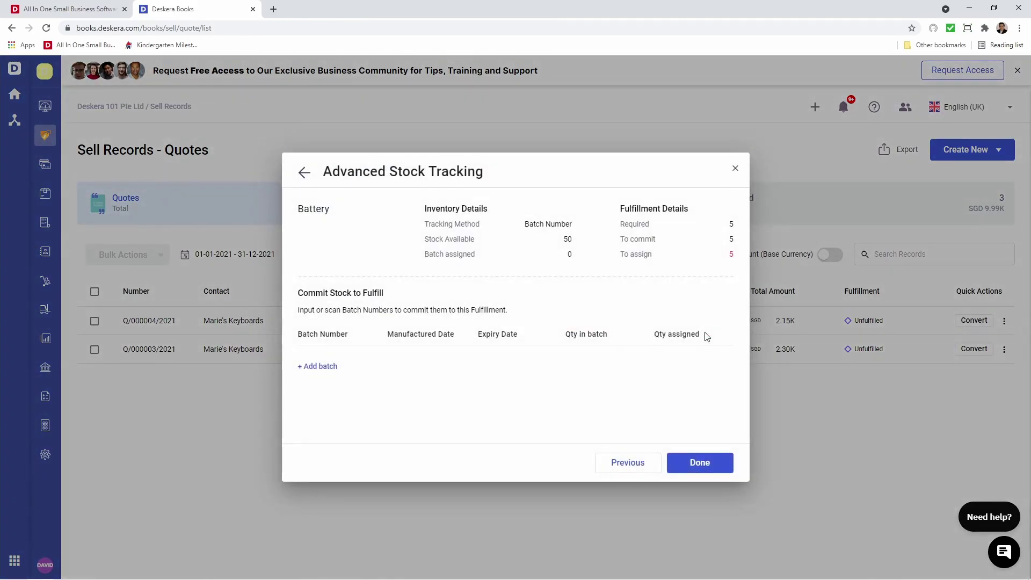
pyautogui.click(326, 368)
pyautogui.click(326, 363)
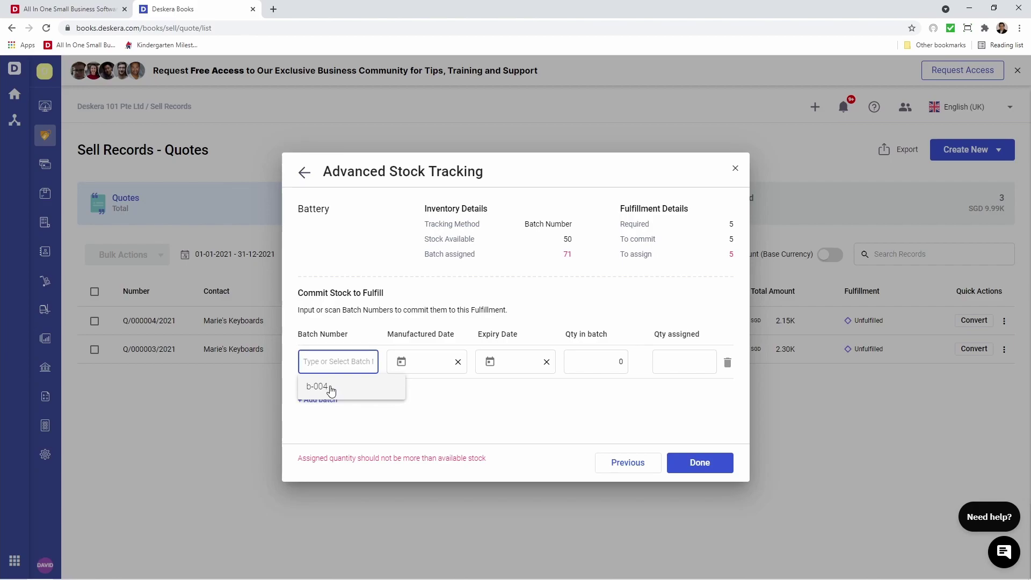
pyautogui.click(317, 387)
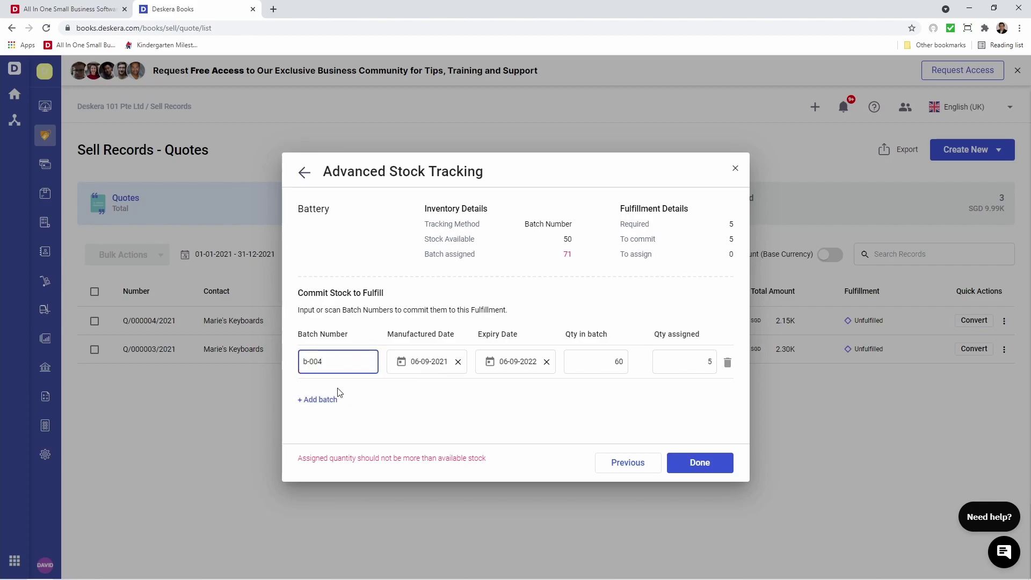
pyautogui.click(701, 462)
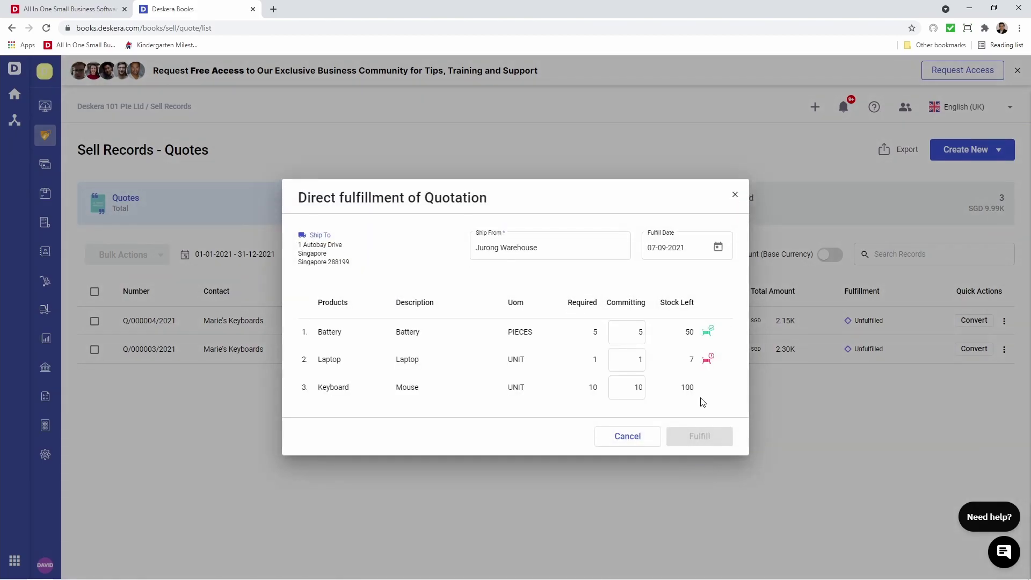
# - Assign serial number serial8 to the Laptop line and fulfill the quotation
pyautogui.click(708, 362)
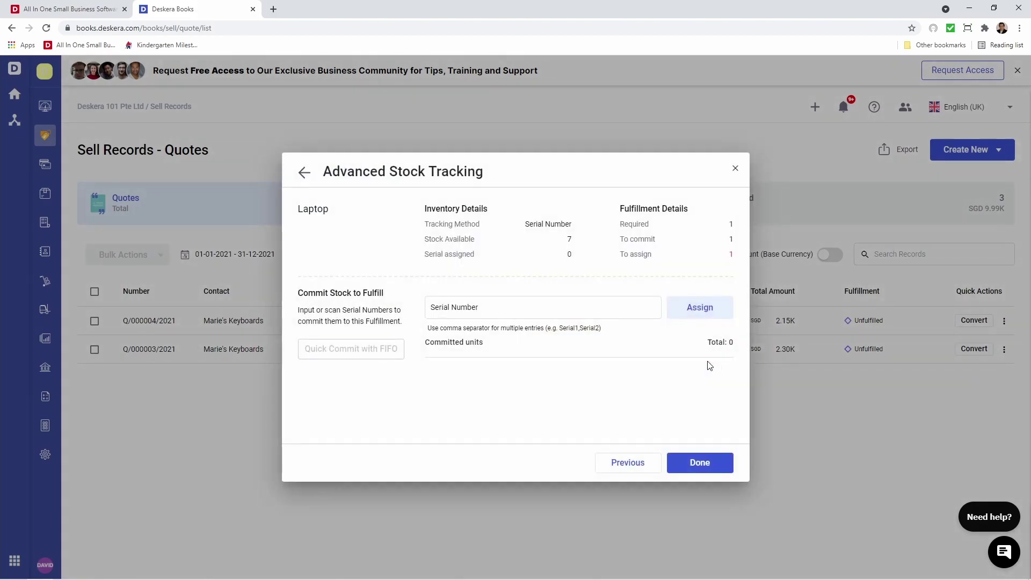
pyautogui.click(486, 304)
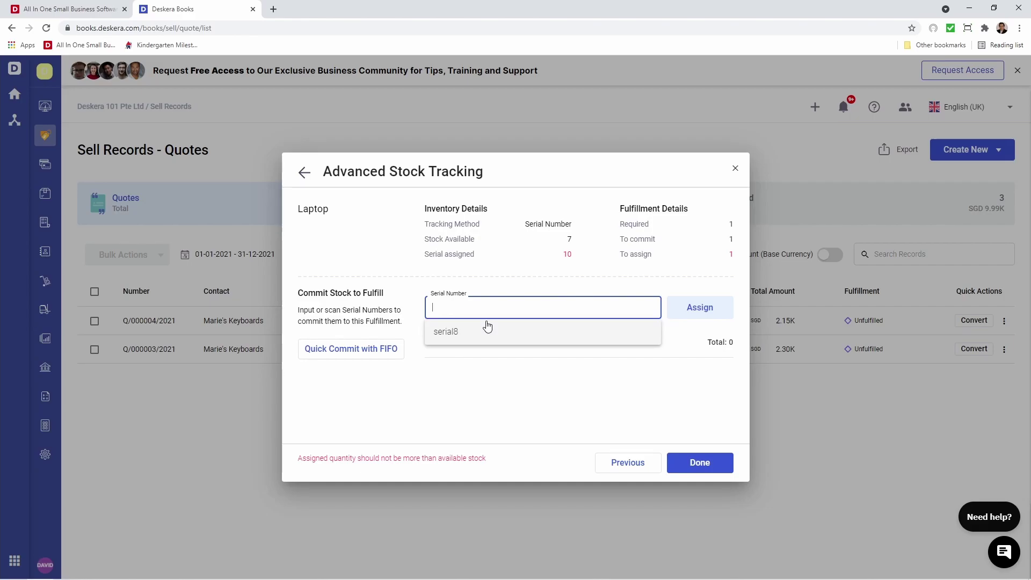
pyautogui.click(487, 328)
pyautogui.click(698, 306)
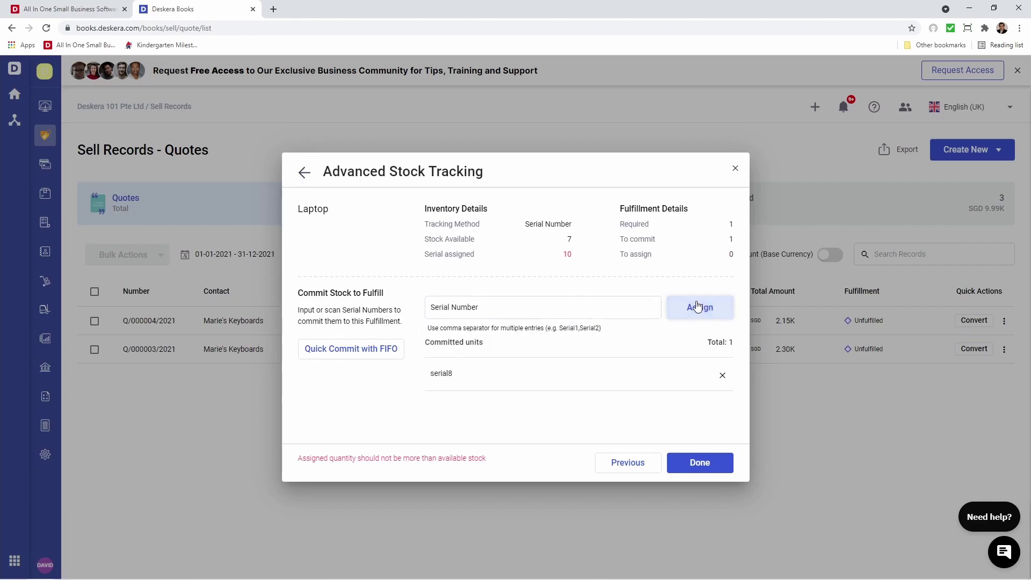
pyautogui.click(706, 465)
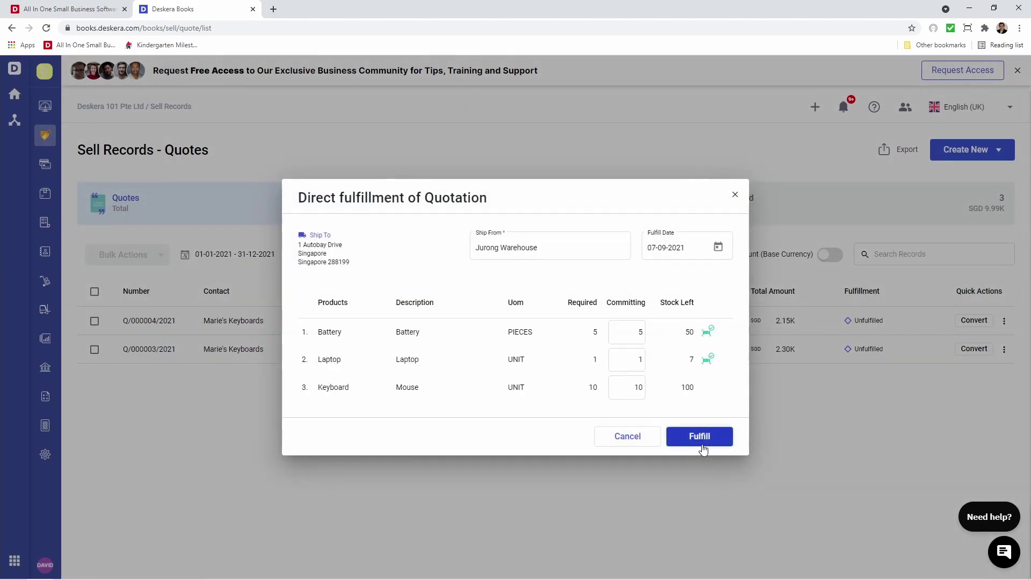
pyautogui.click(704, 448)
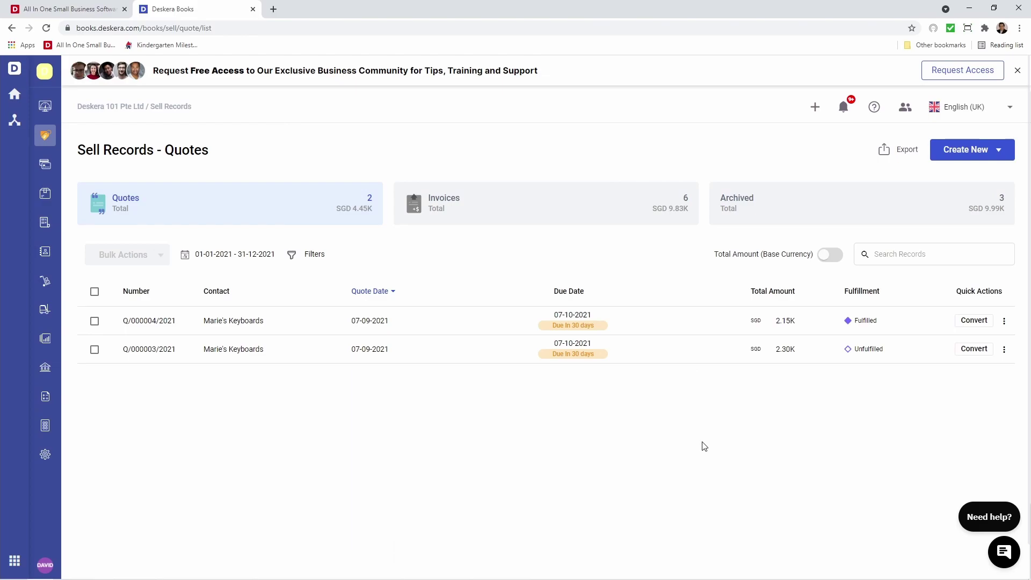
# - Create a new invoice with Marie's Keyboards as the contact
pyautogui.click(970, 149)
pyautogui.click(960, 215)
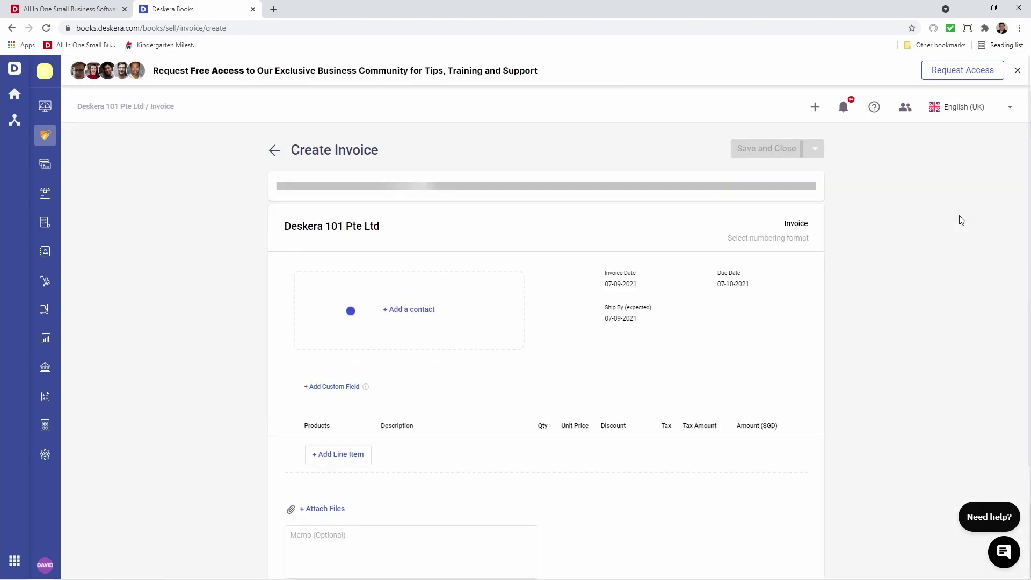
pyautogui.click(460, 338)
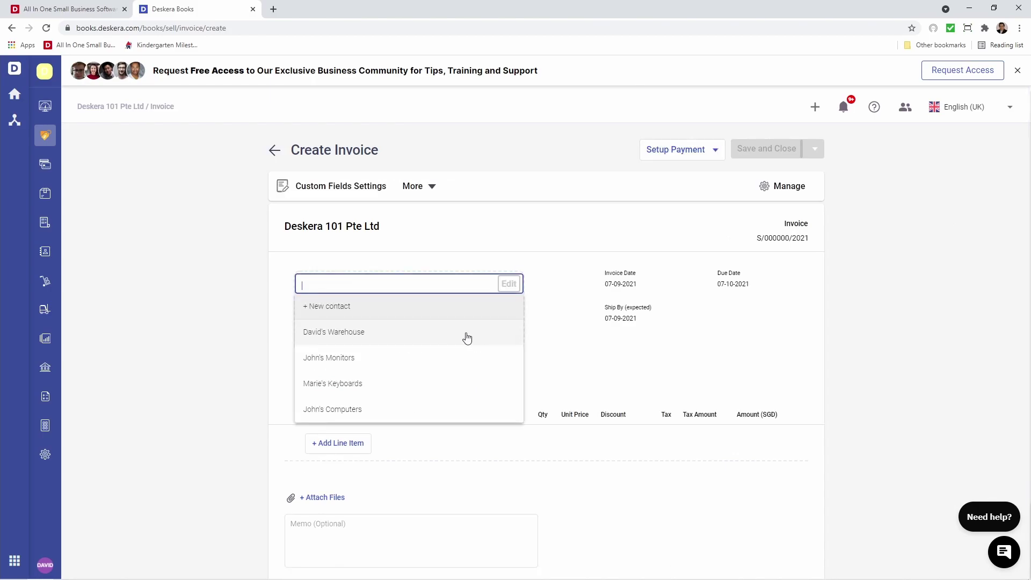
pyautogui.click(454, 381)
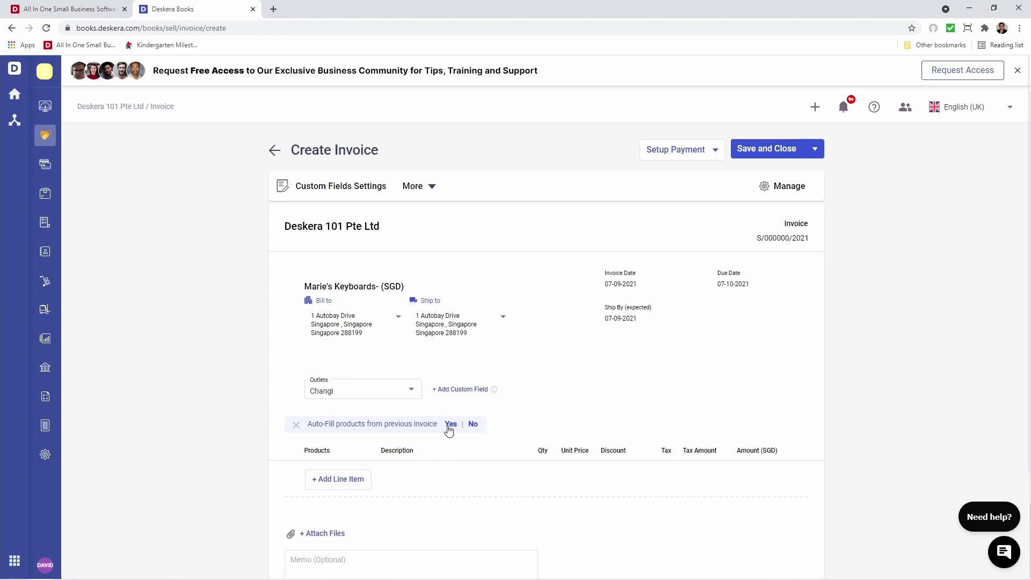
# - Add the Laptop product as the first line item of the invoice
pyautogui.click(334, 484)
pyautogui.click(313, 473)
pyautogui.write('lap')
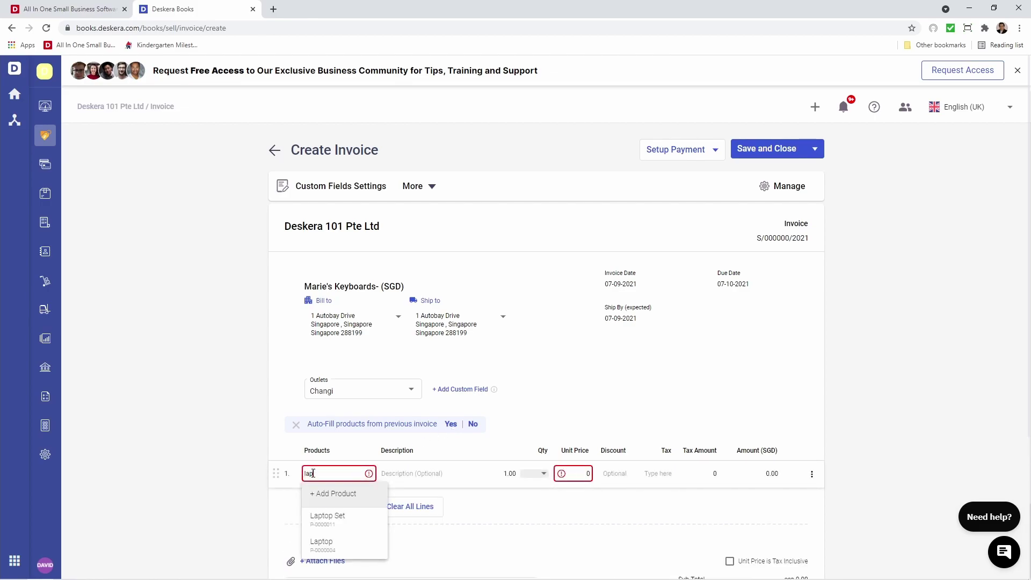
pyautogui.click(326, 536)
# - Add the Battery and Keyboard products as the second and third line items of the invoice
pyautogui.click(320, 506)
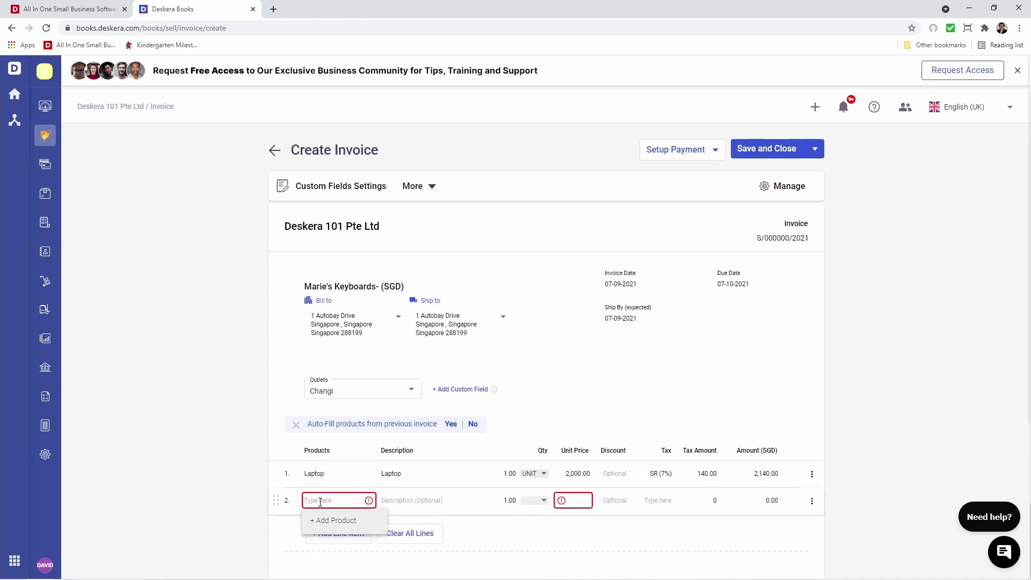
pyautogui.write('ba')
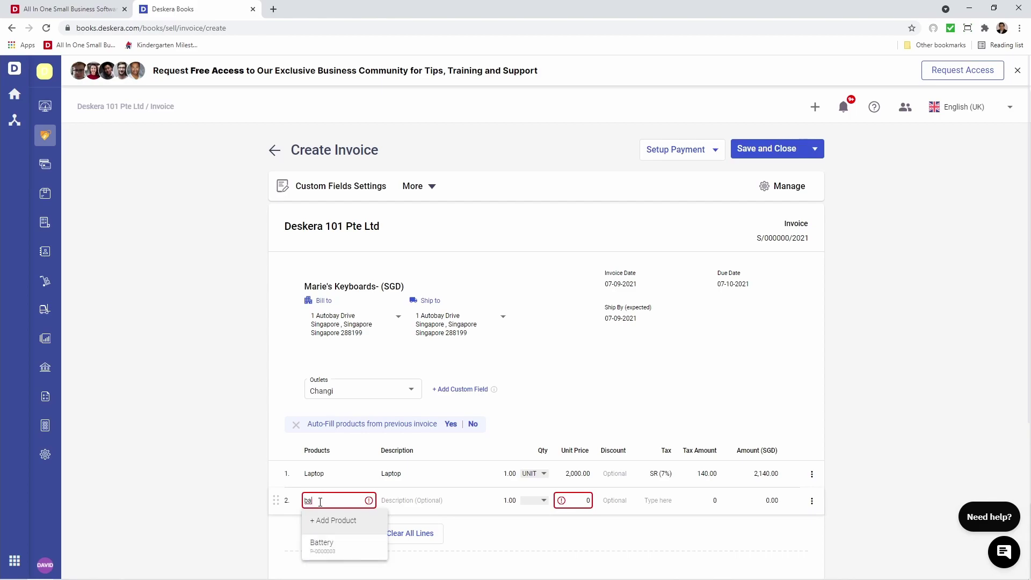
pyautogui.click(322, 543)
pyautogui.click(321, 535)
pyautogui.click(316, 528)
pyautogui.write('k')
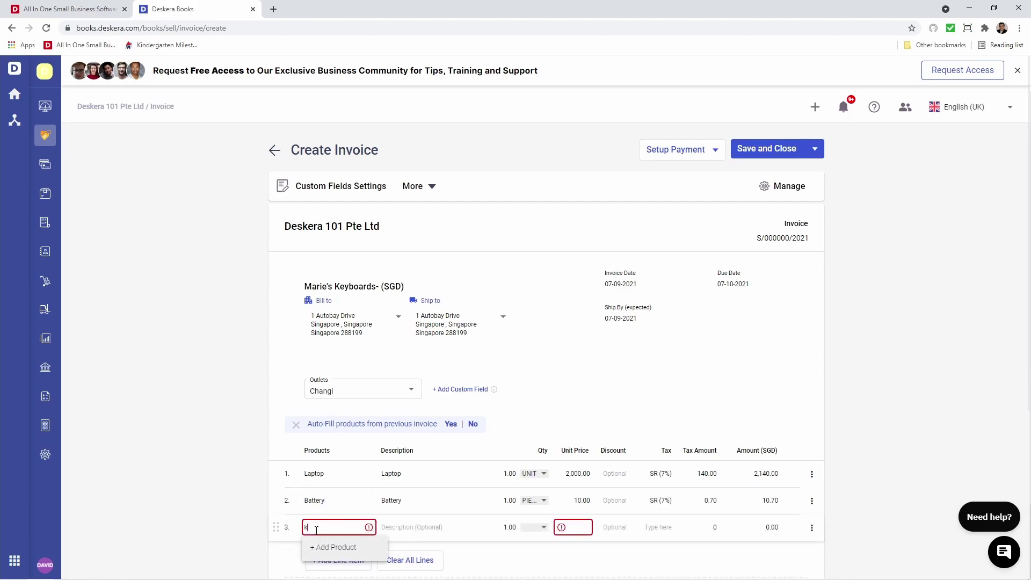
pyautogui.write('ey')
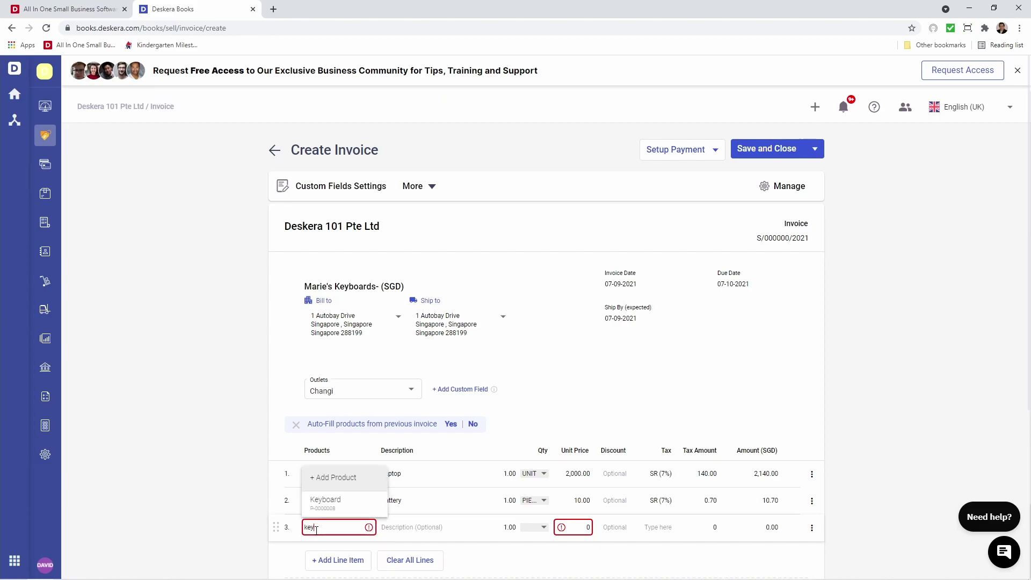
pyautogui.click(331, 499)
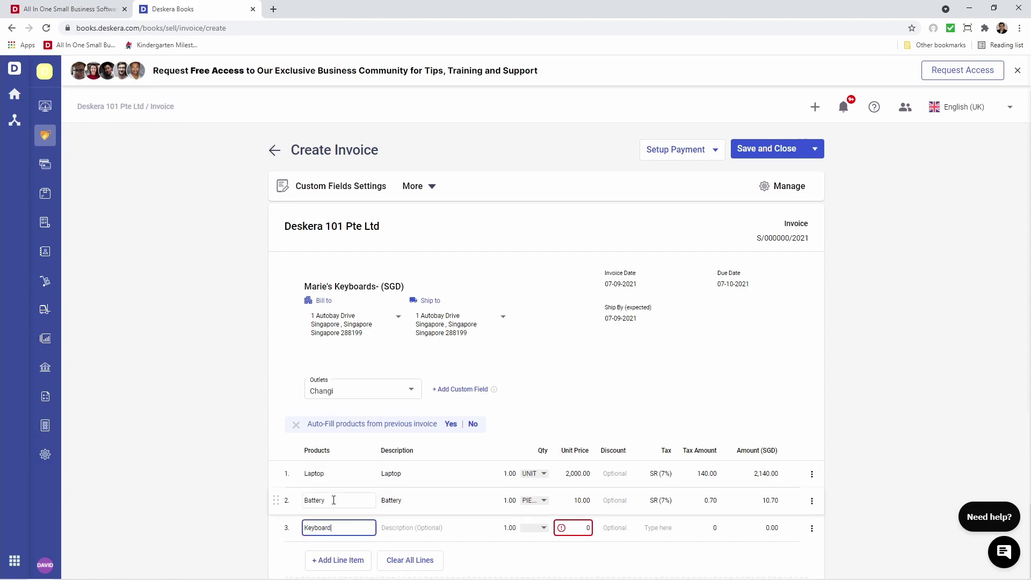
# - Activate Reserve Stock for the invoice and reserve Laptop serial number serial7 from Jurong Warehouse
pyautogui.click(414, 195)
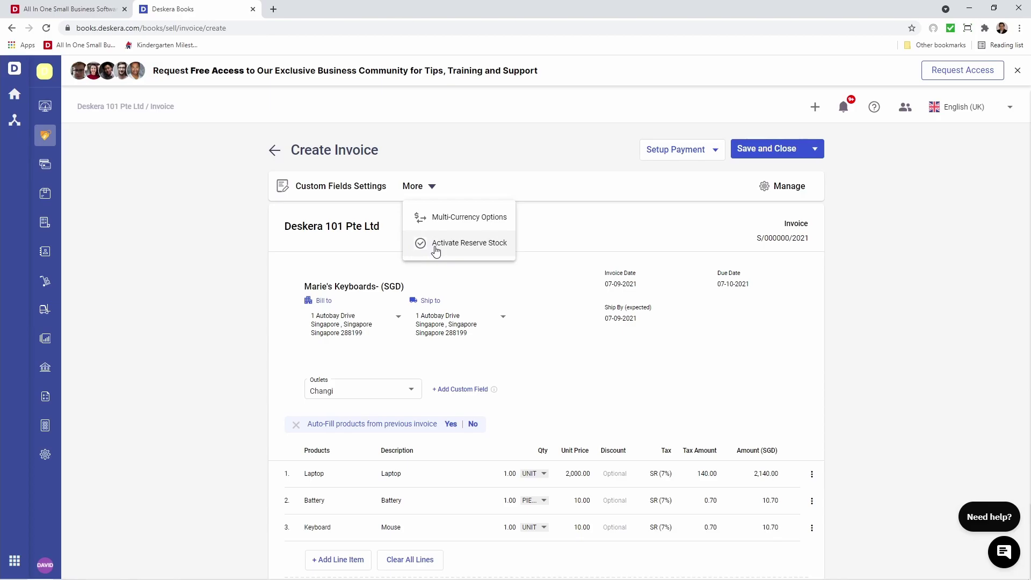
pyautogui.click(436, 248)
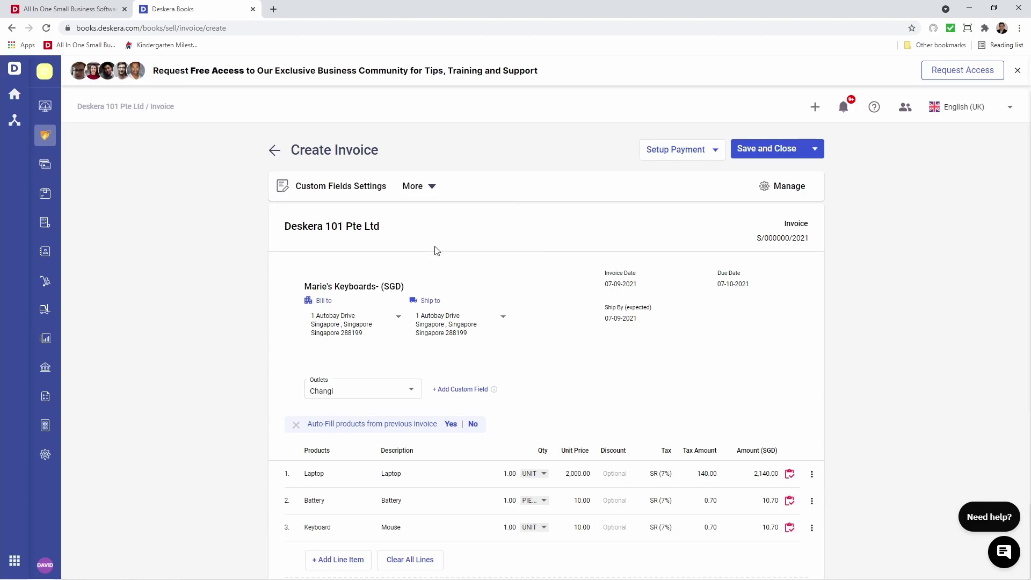
pyautogui.click(790, 475)
pyautogui.click(371, 304)
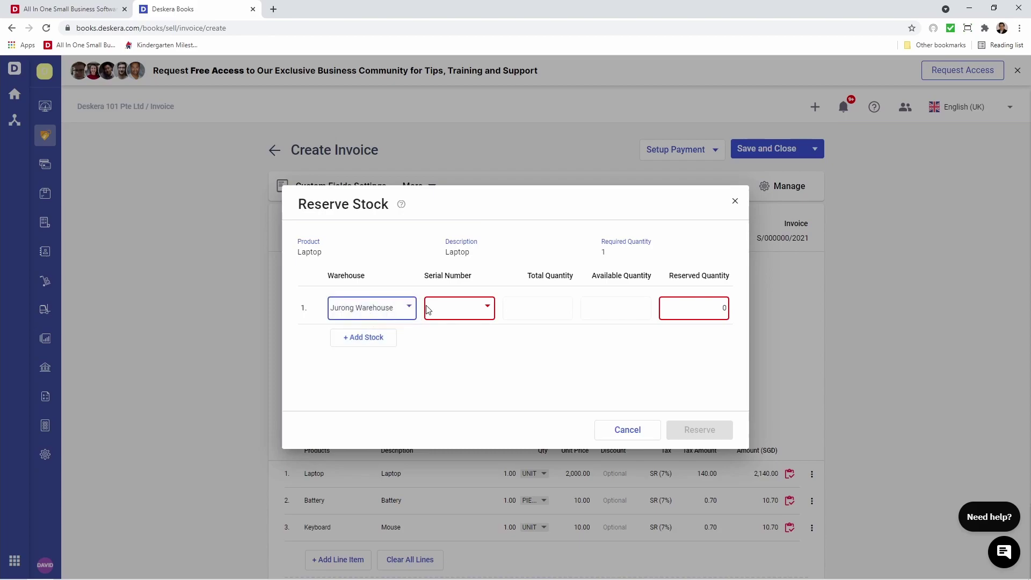
pyautogui.click(451, 306)
pyautogui.scroll(-2, 468, 411)
pyautogui.click(469, 425)
pyautogui.click(718, 429)
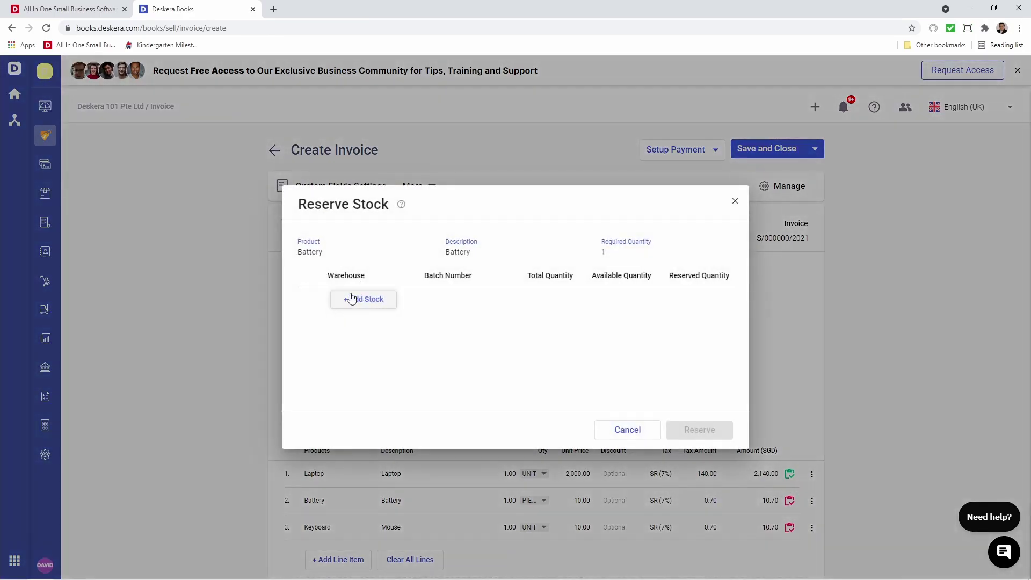
# - Reserve 1 Battery piece from batch b-004 in Jurong Warehouse
pyautogui.click(352, 295)
pyautogui.click(354, 315)
pyautogui.click(362, 332)
pyautogui.click(460, 309)
pyautogui.click(461, 334)
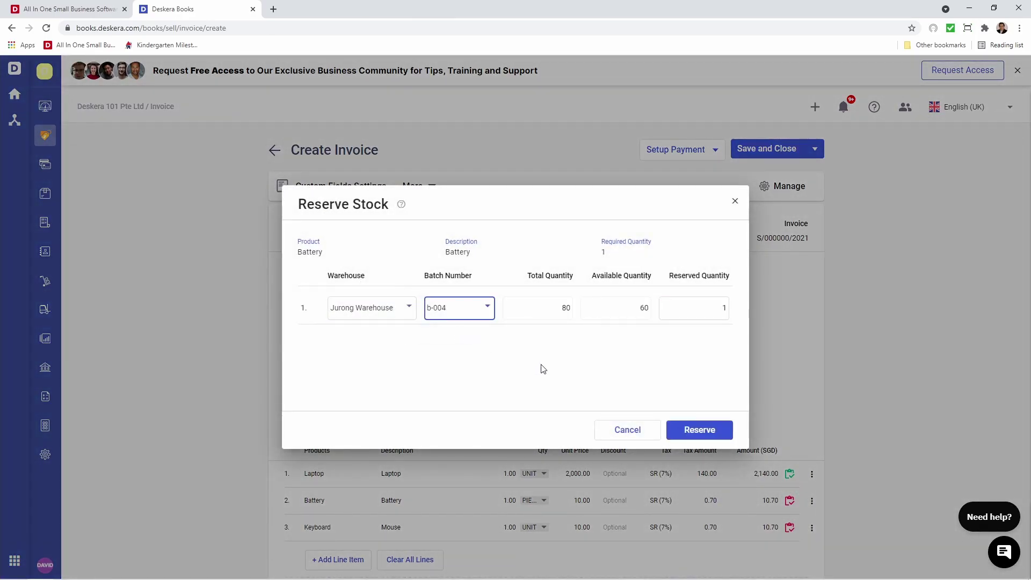
pyautogui.click(703, 433)
# - Reserve 1 Keyboard unit from a warehouse, then save and close the invoice
pyautogui.click(790, 528)
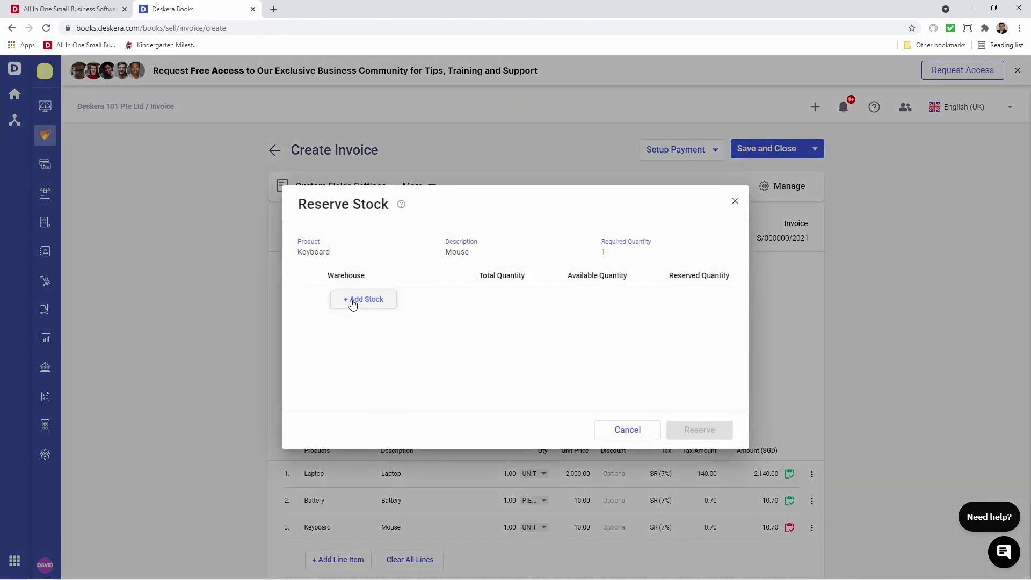
pyautogui.click(352, 301)
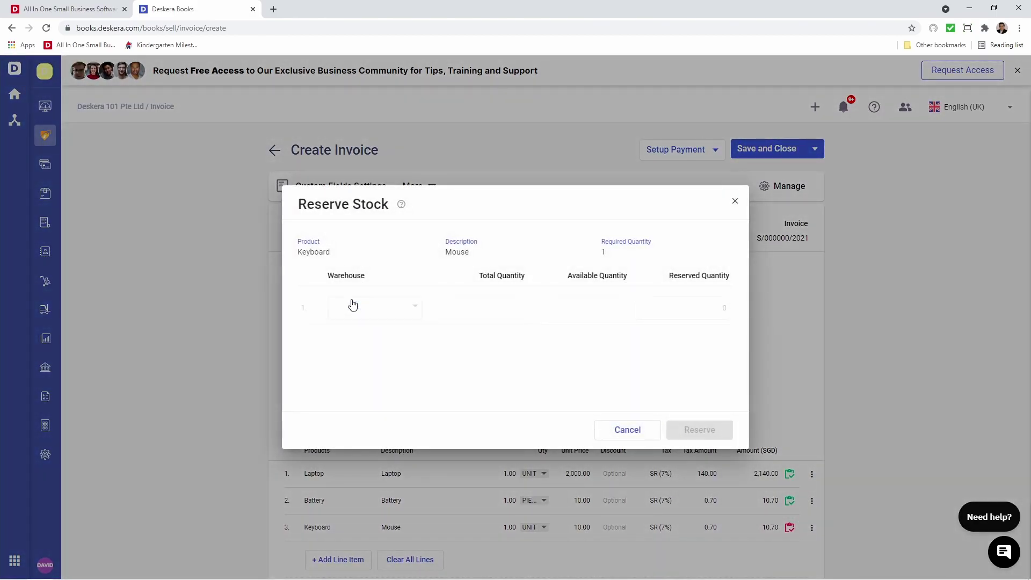
pyautogui.click(352, 305)
pyautogui.click(357, 317)
pyautogui.click(699, 432)
pyautogui.click(767, 154)
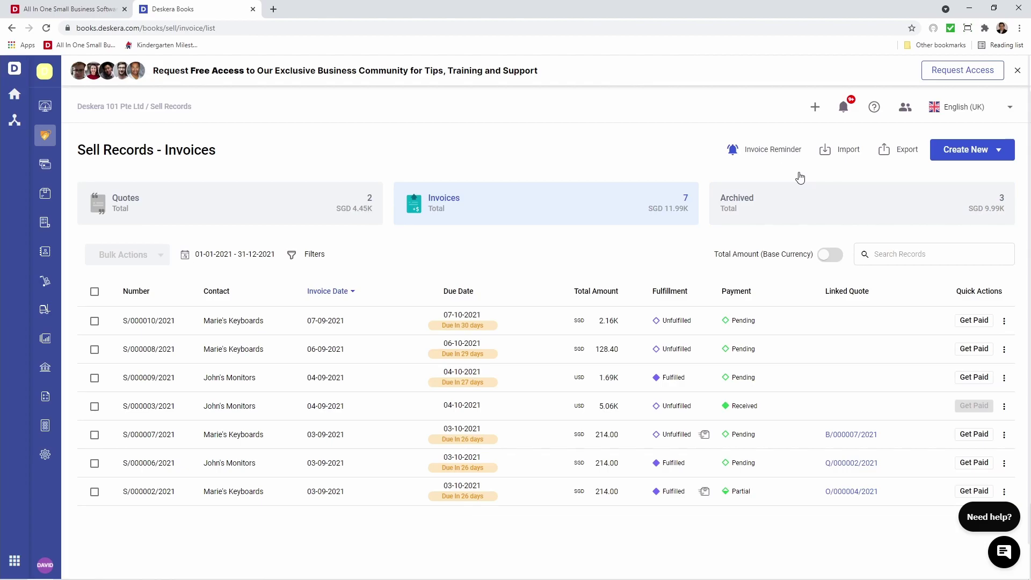
# - Start direct fulfillment of the newly saved invoice and assign serial number serial7 to the Laptop line
pyautogui.click(1004, 321)
pyautogui.click(934, 107)
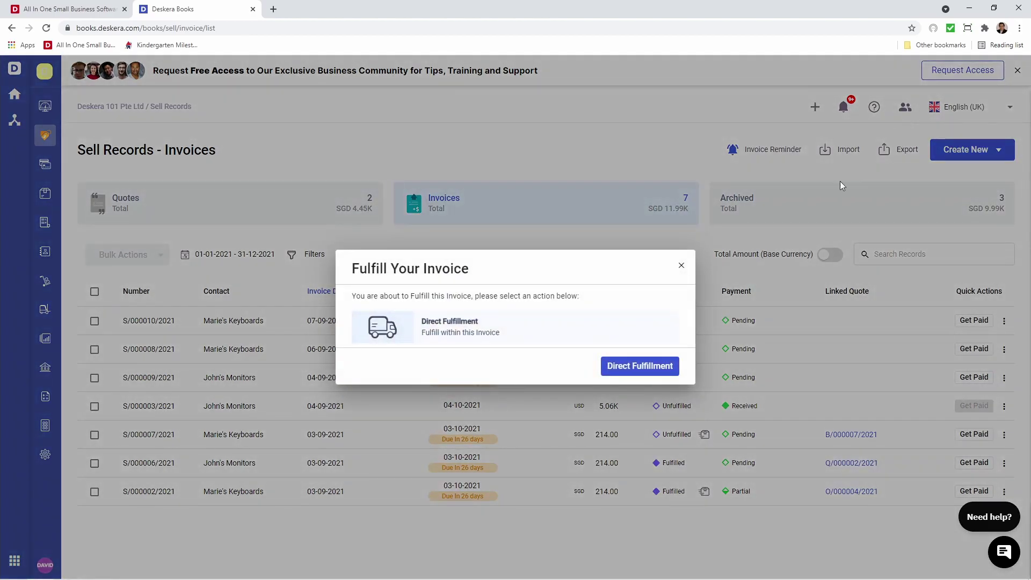
pyautogui.click(660, 366)
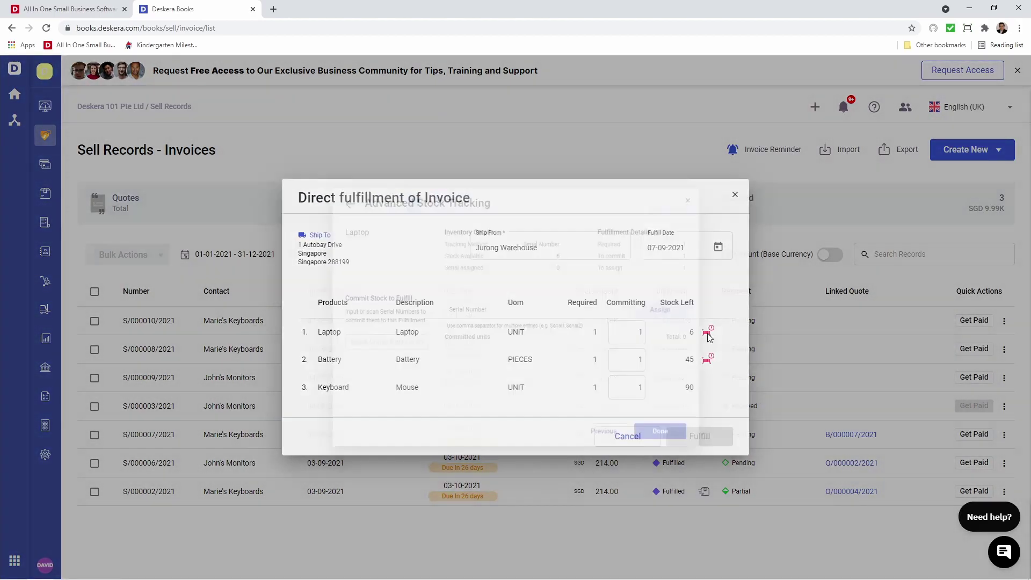
pyautogui.click(708, 331)
pyautogui.click(576, 306)
pyautogui.write('s')
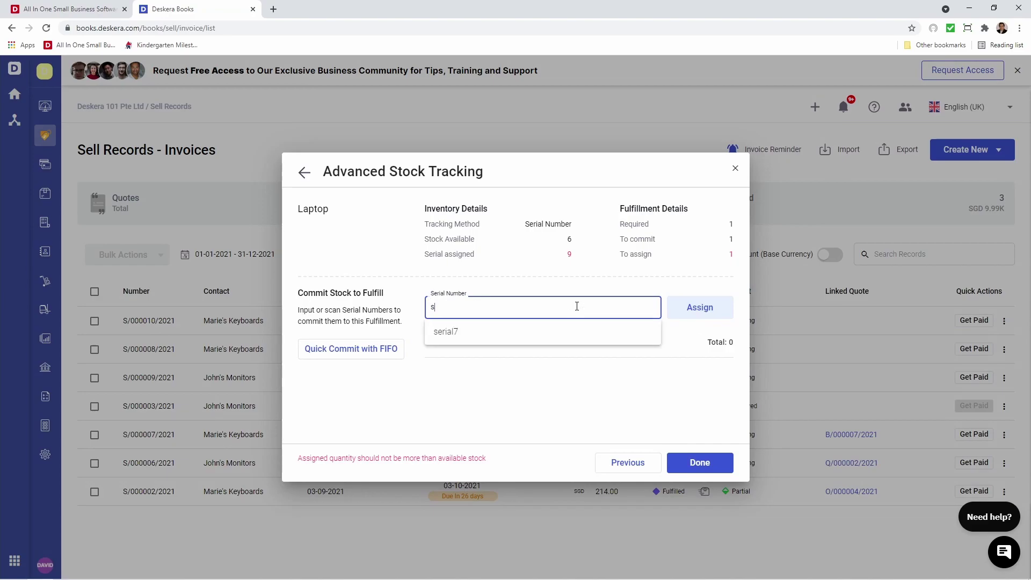
pyautogui.click(556, 340)
pyautogui.click(695, 463)
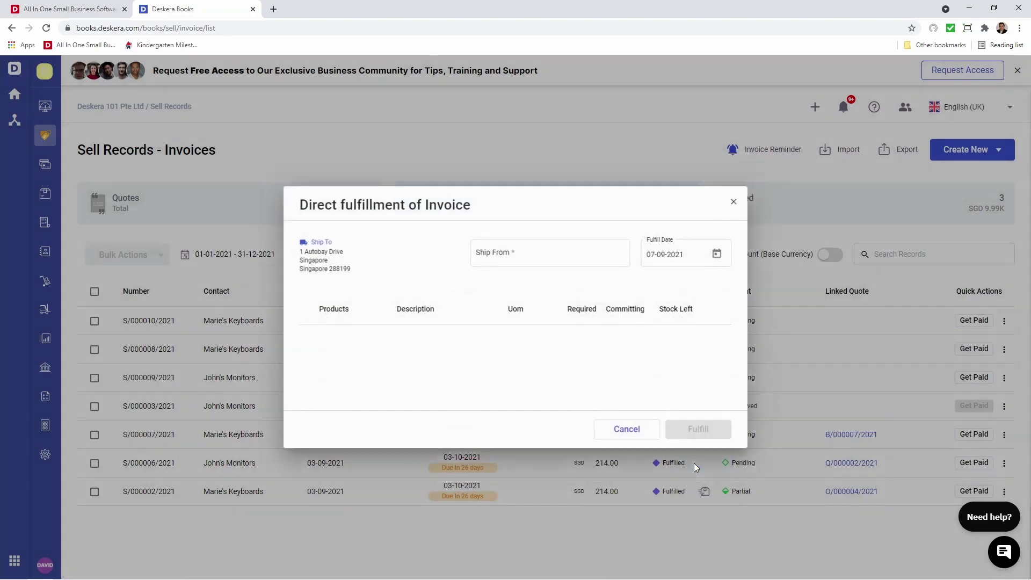
# - Assign batch b-004 to the Battery line and fulfill the invoice
pyautogui.click(706, 364)
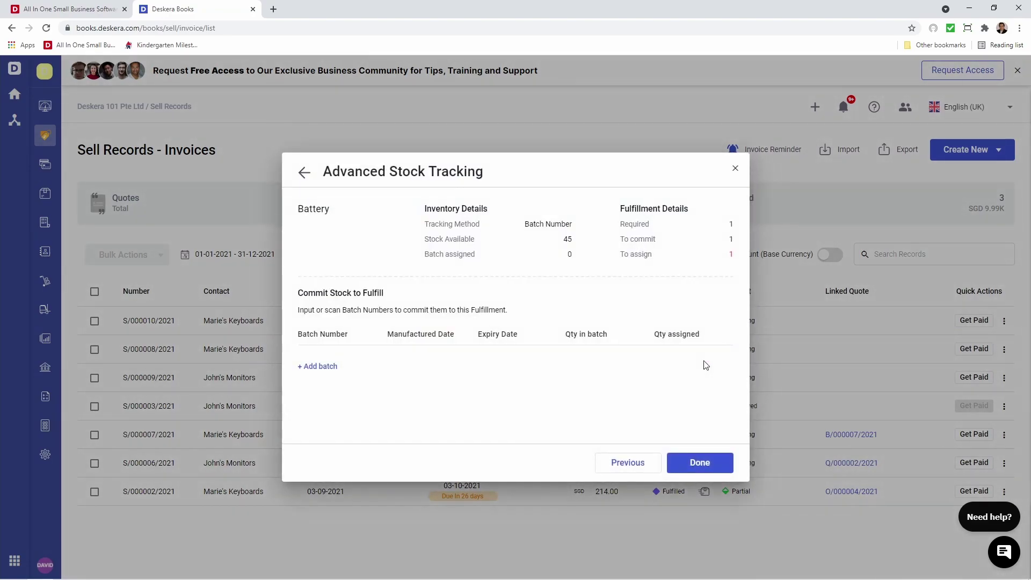
pyautogui.click(326, 367)
pyautogui.click(333, 369)
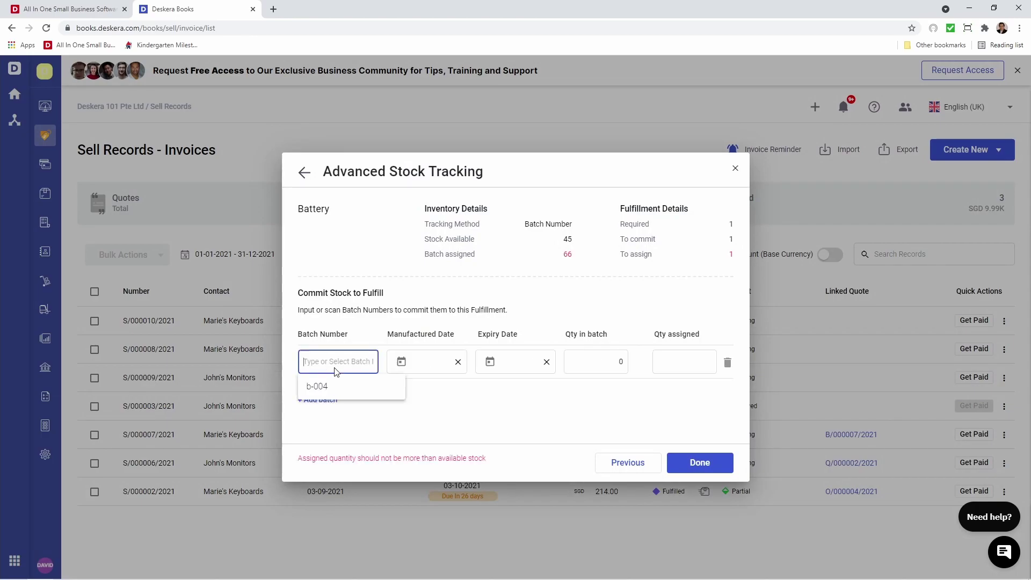
pyautogui.click(339, 385)
pyautogui.click(715, 464)
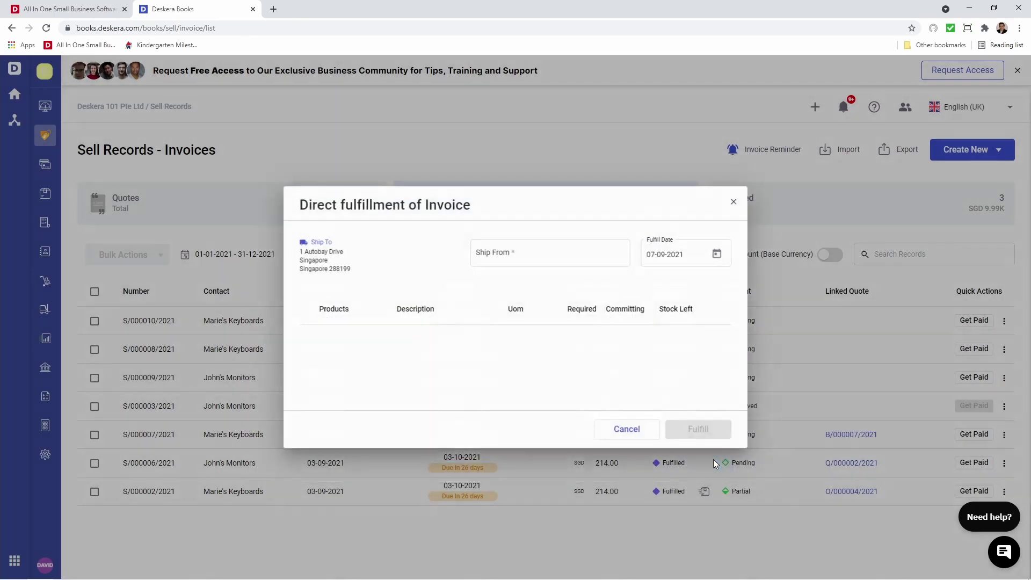
pyautogui.click(706, 442)
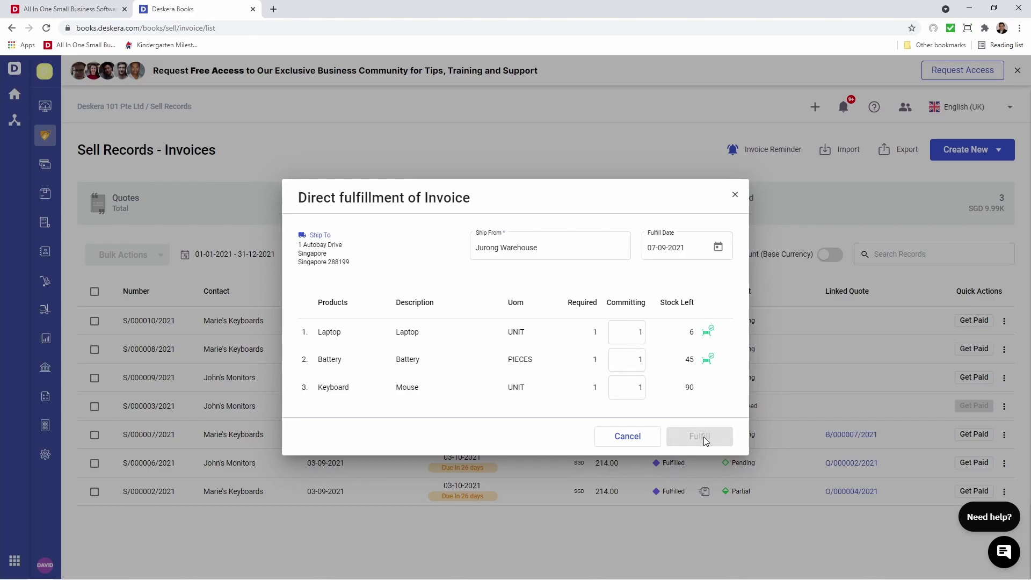